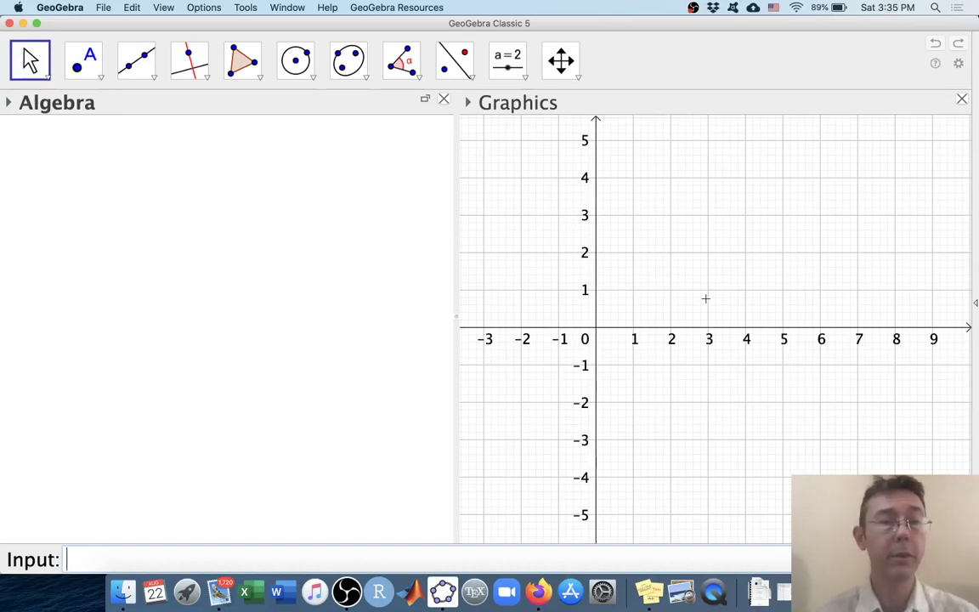
- Enter A = {{1, 2}, {3, 4}} in the Input bar to create the 2×2 matrix A
{"action": "type", "text": "A = "}
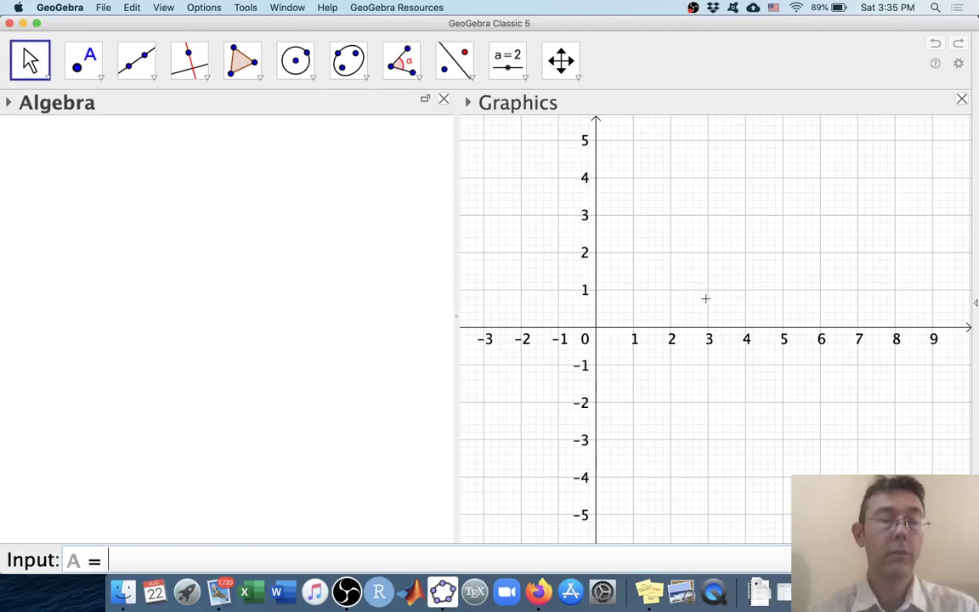
{"action": "type", "text": "{"}
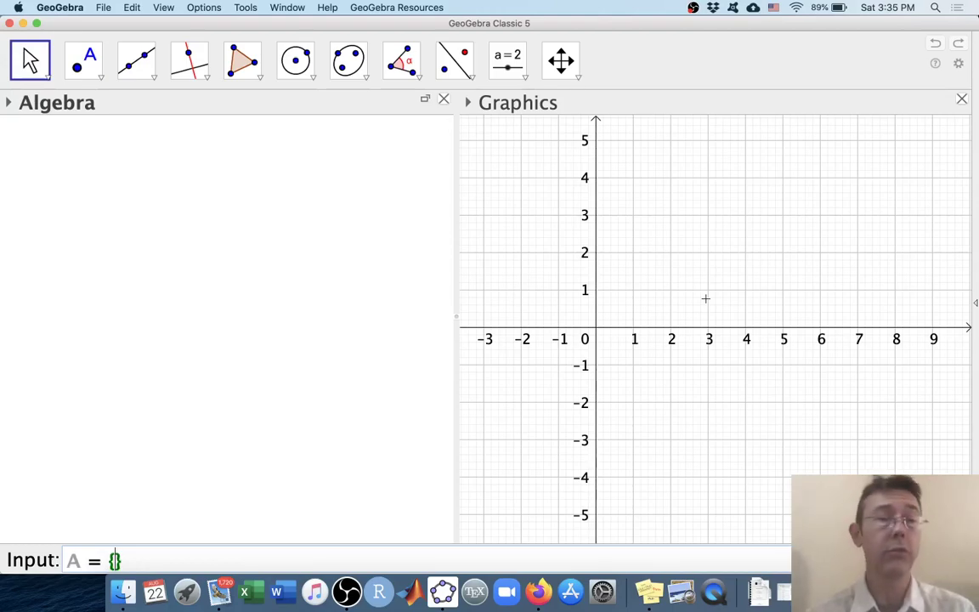
{"action": "type", "text": "{"}
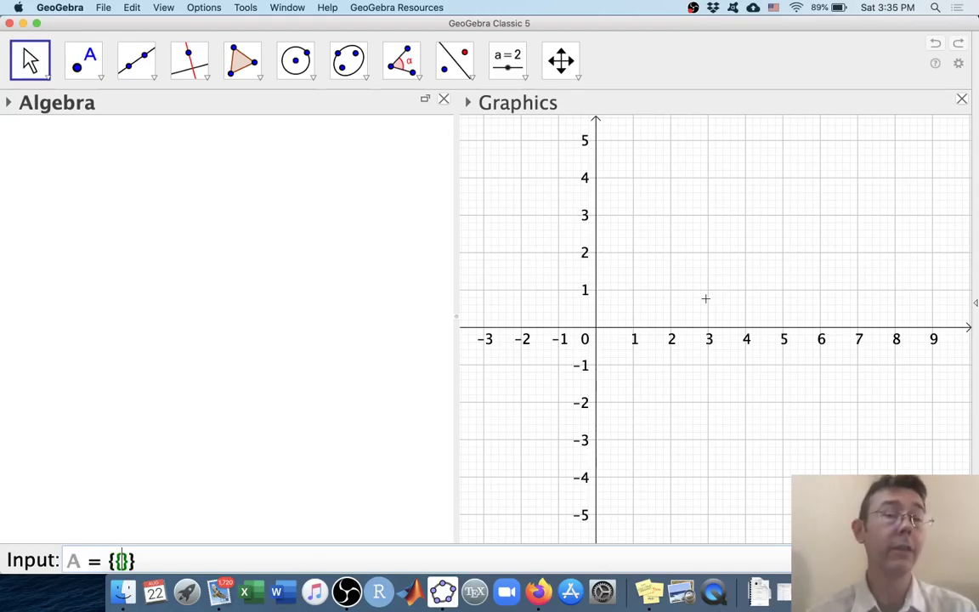
{"action": "type", "text": "1, 2},"}
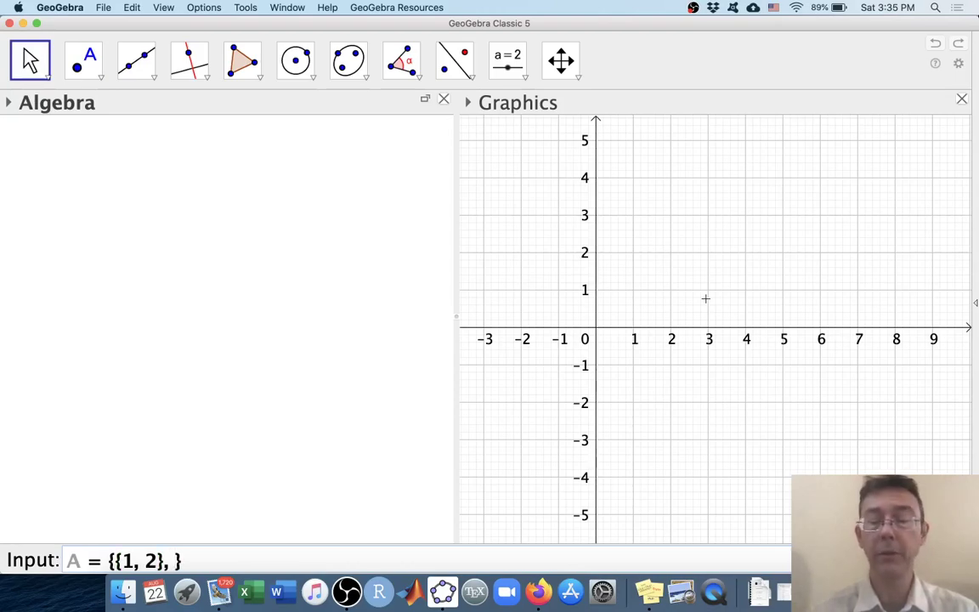
{"action": "type", "text": " {"}
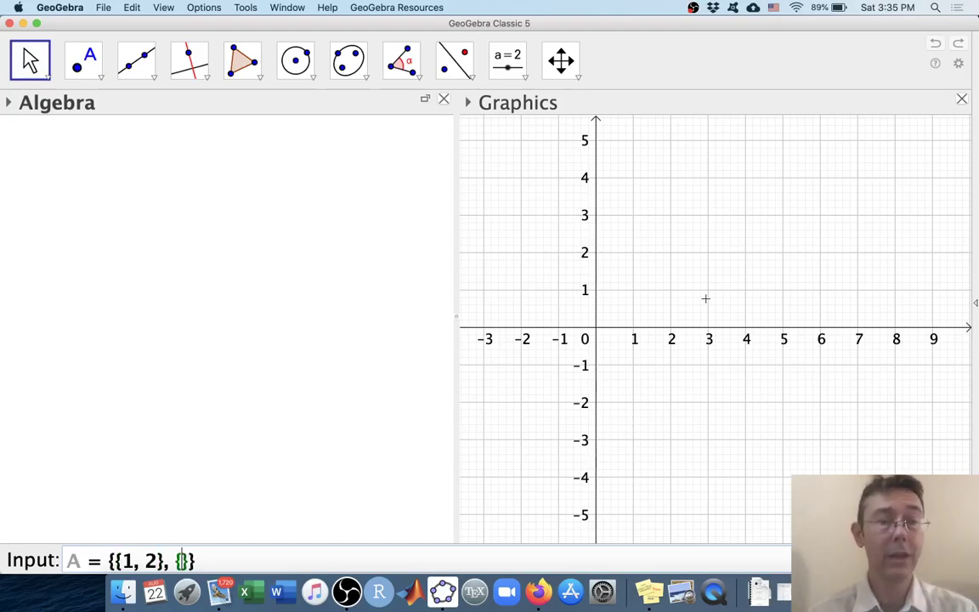
{"action": "type", "text": "3, 4"}
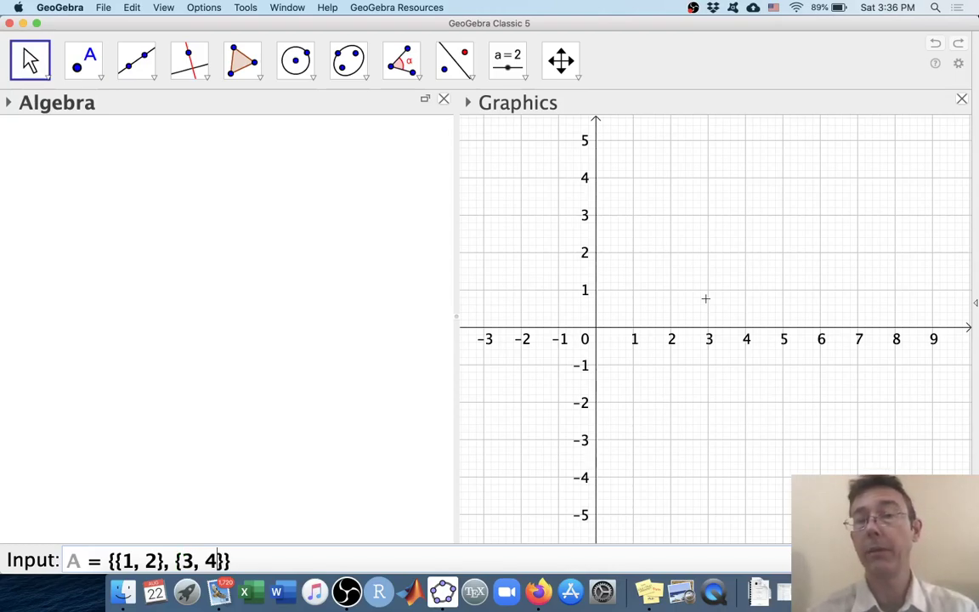
{"action": "key", "text": "Return"}
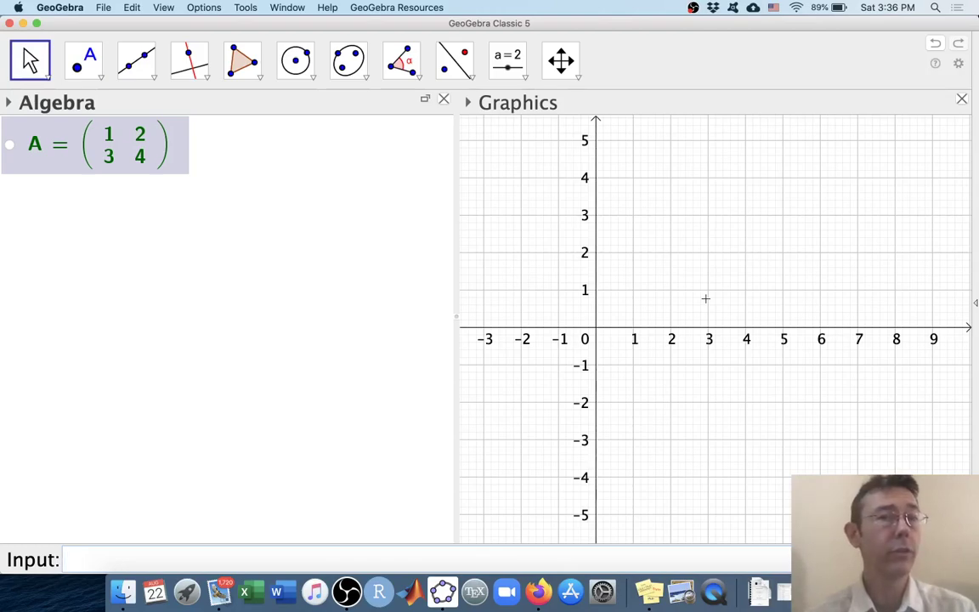
- Evaluate A(1, 2) to get the row 1, column 2 entry, a = 2
{"action": "type", "text": "A"}
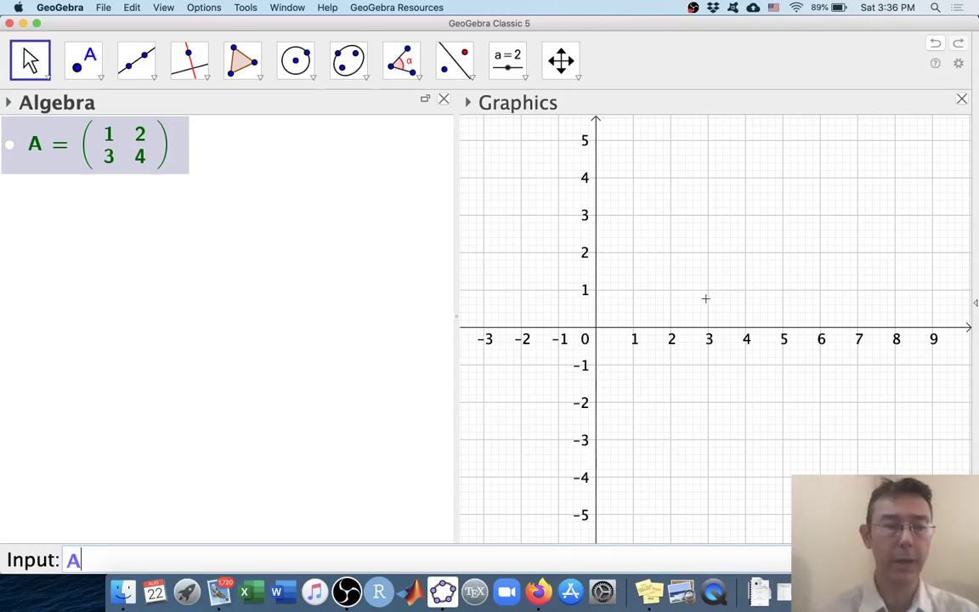
{"action": "type", "text": "(1, 2"}
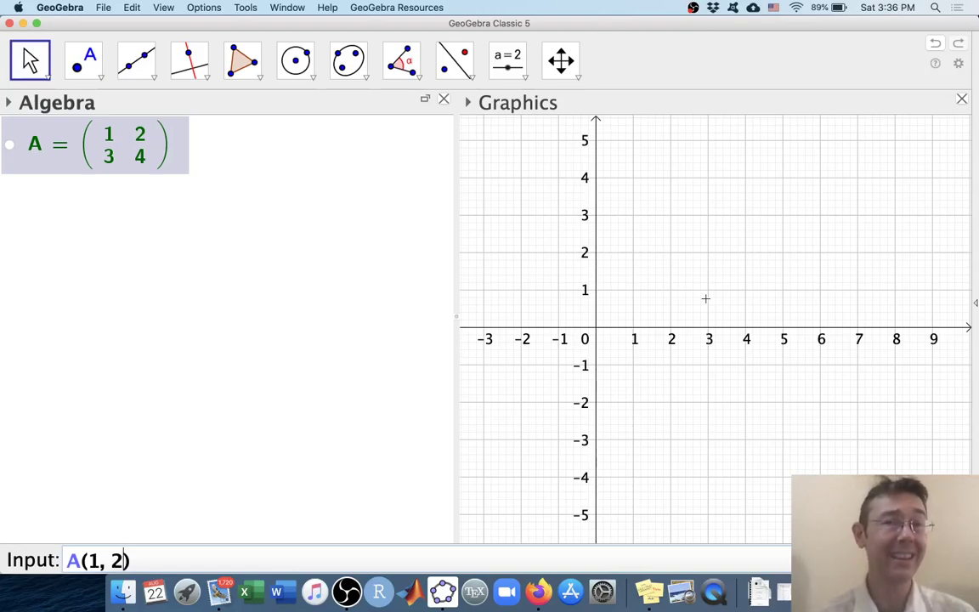
{"action": "key", "text": "Return"}
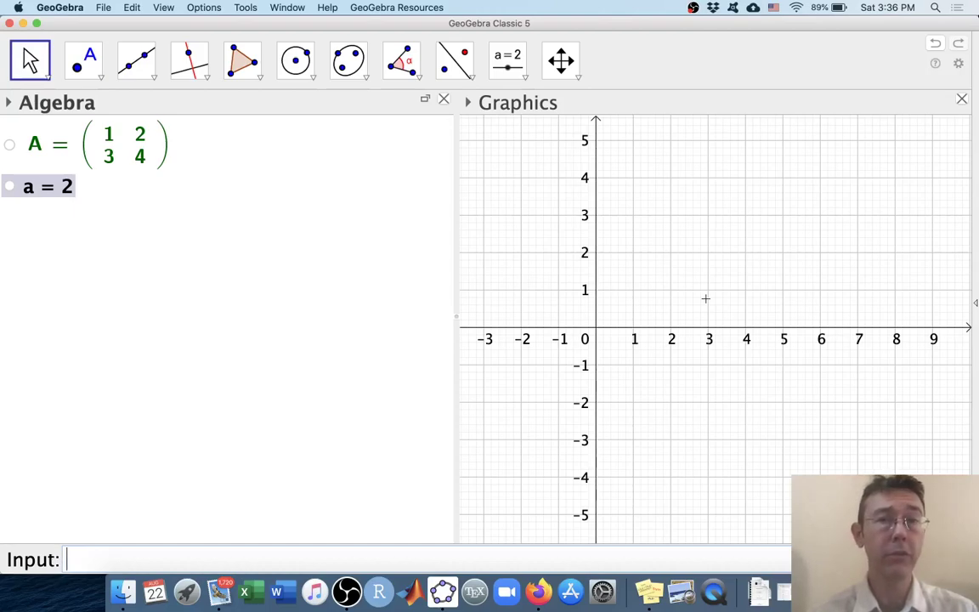
- Compute Determinant(A) via autocomplete, giving b = −2
{"action": "type", "text": "deter"}
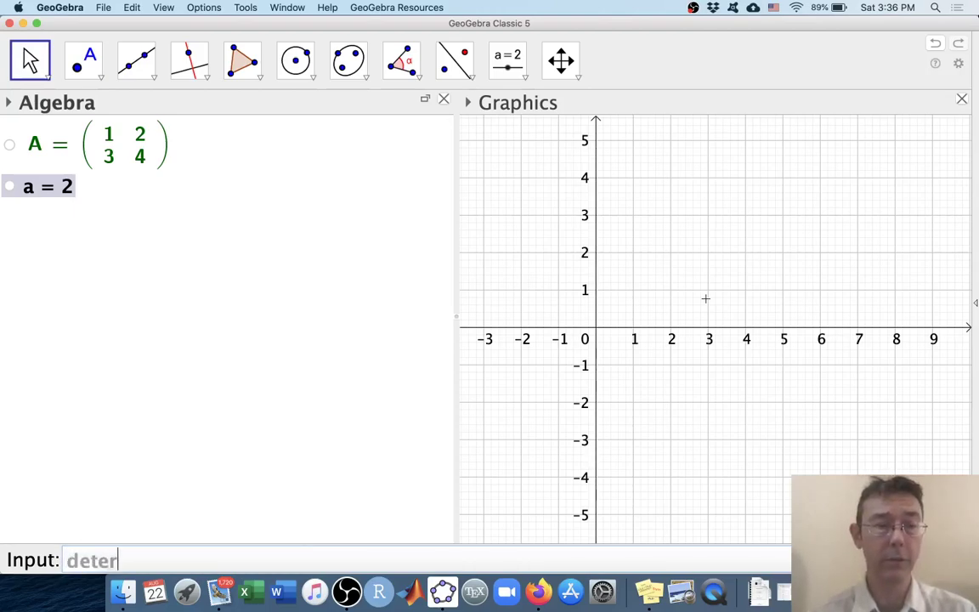
{"action": "key", "text": "Return"}
{"action": "type", "text": "A"}
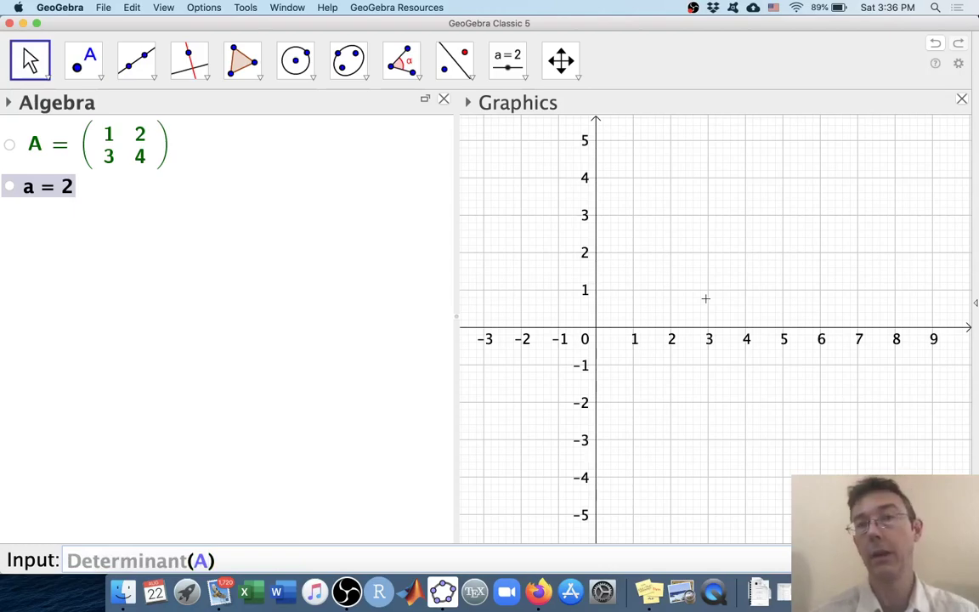
{"action": "key", "text": "Return"}
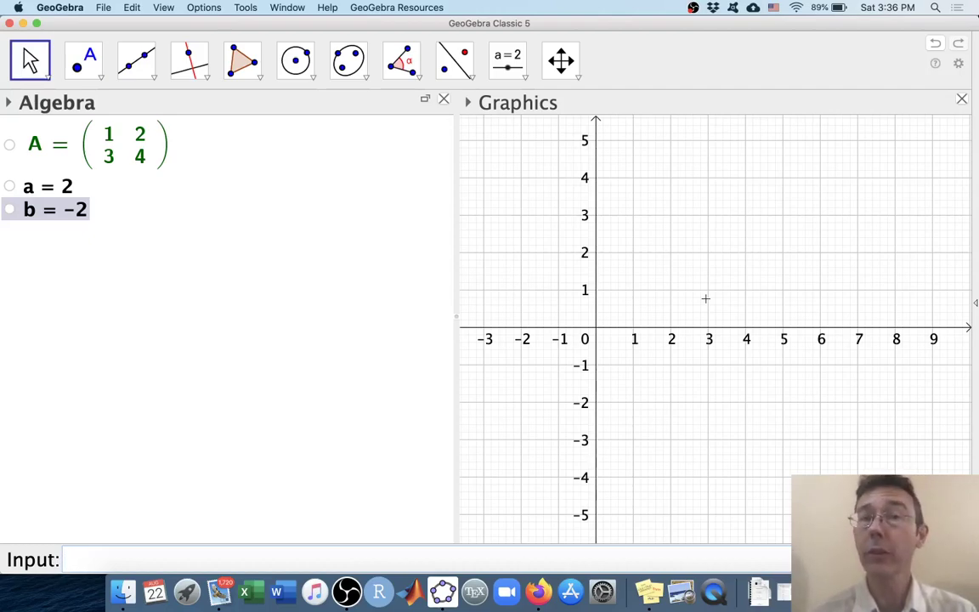
- Compute Invert(A) as m1 with rows −2, 1 and 1.5, −0.5
{"action": "type", "text": "Inver"}
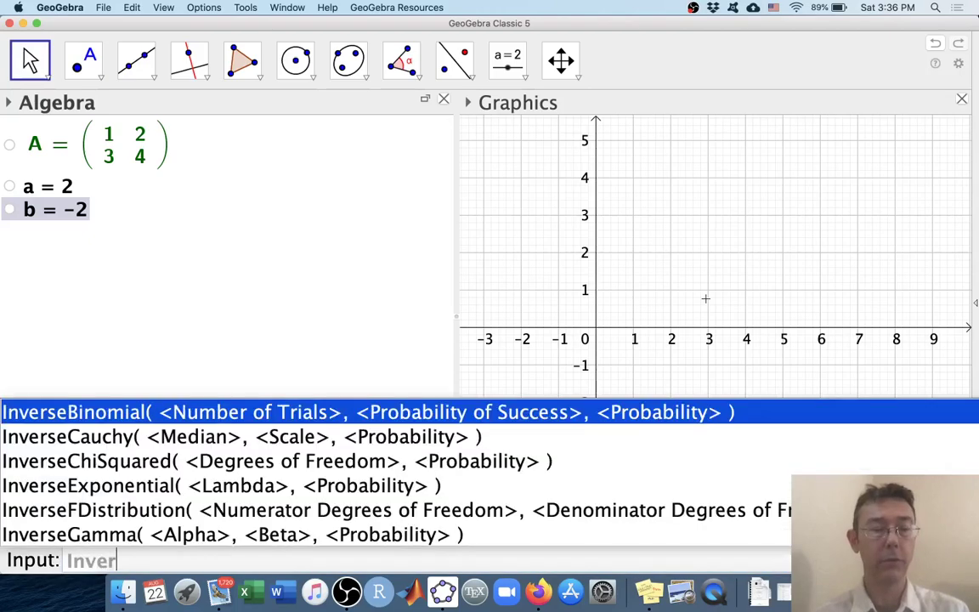
{"action": "type", "text": "t"}
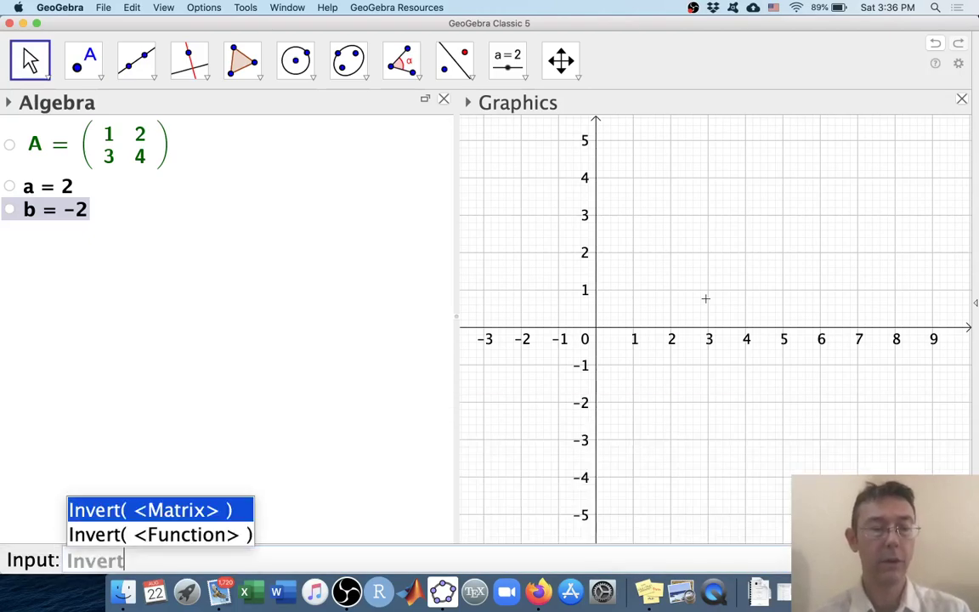
{"action": "key", "text": "Escape"}
{"action": "type", "text": "(A)"}
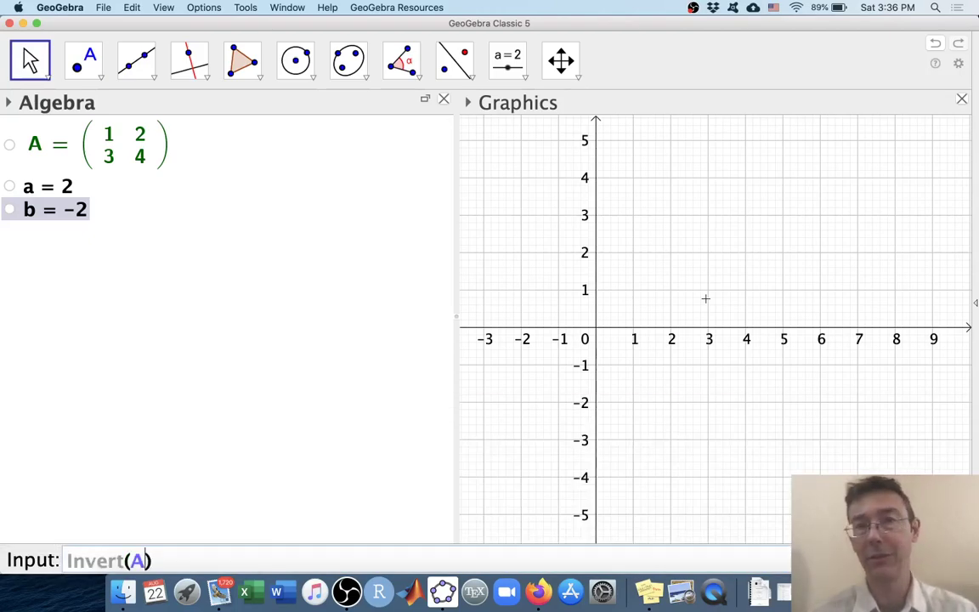
{"action": "key", "text": "Return"}
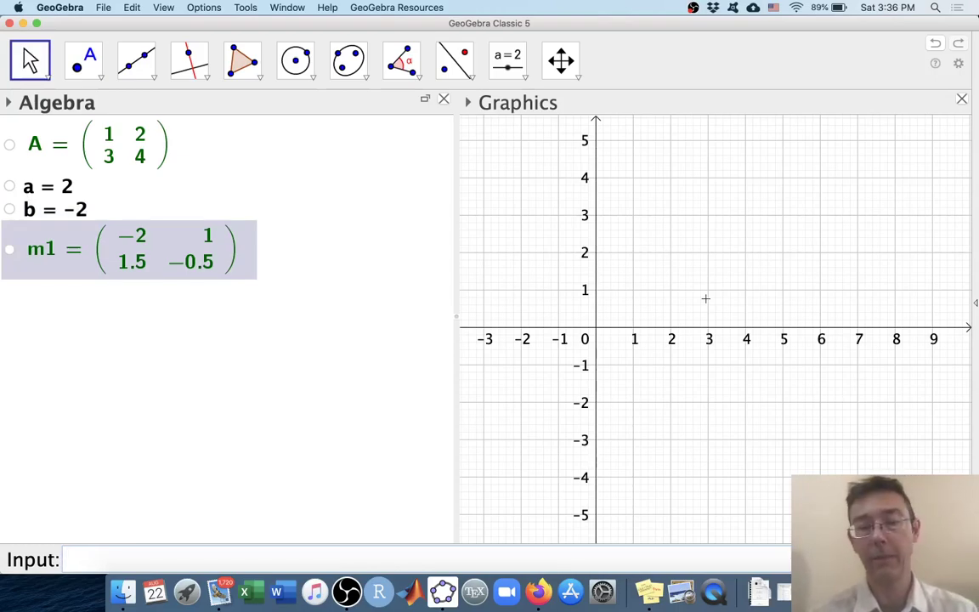
- Compute Transpose(A) via autocomplete, giving m2 with rows 1, 3 and 2, 4
{"action": "type", "text": "Trans"}
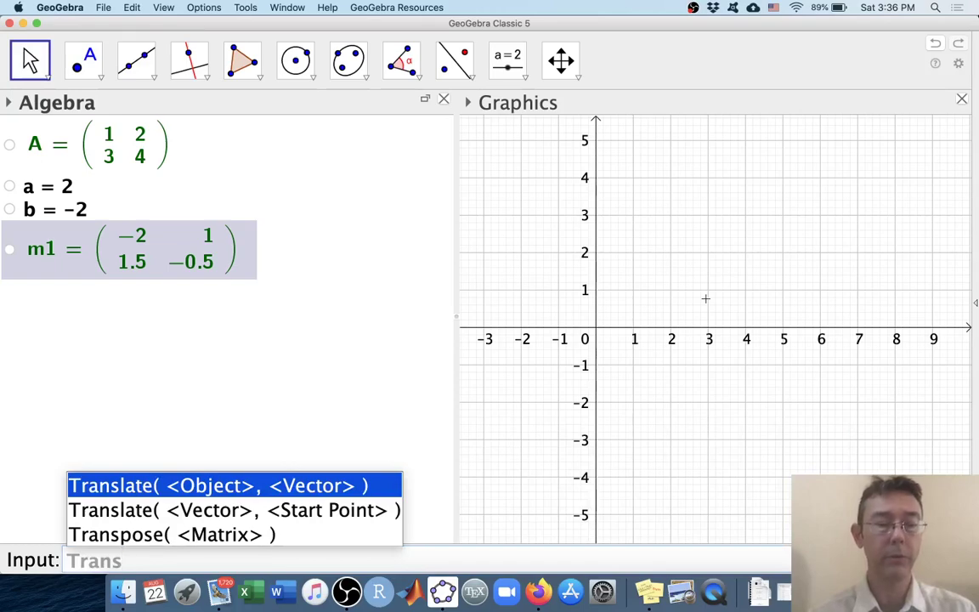
{"action": "key", "text": "Down"}
{"action": "key", "text": "Down"}
{"action": "key", "text": "Return"}
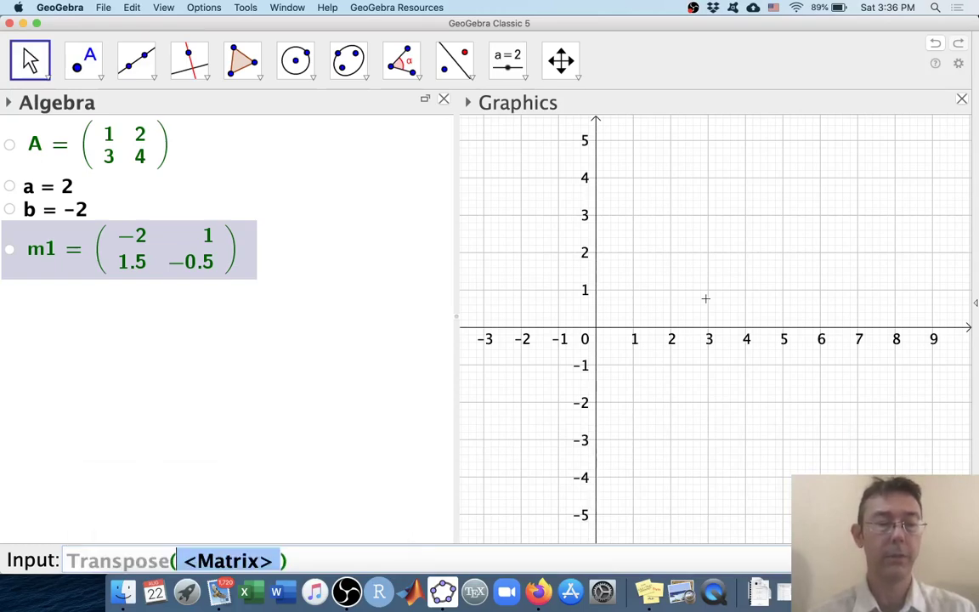
{"action": "type", "text": "A"}
{"action": "key", "text": "Return"}
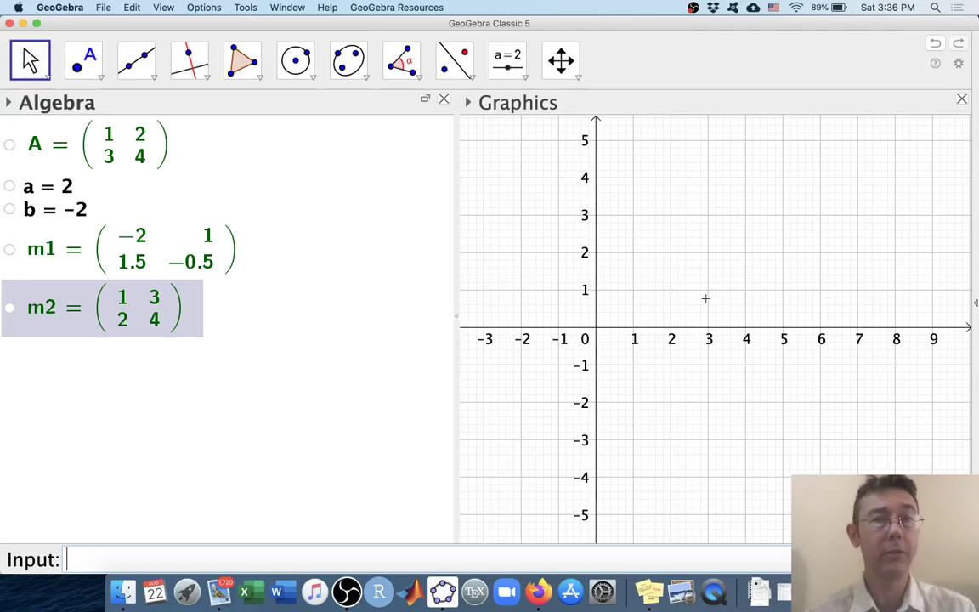
- Compute ReducedRowEchelonForm(A), giving the identity matrix m3
{"action": "type", "text": "Red"}
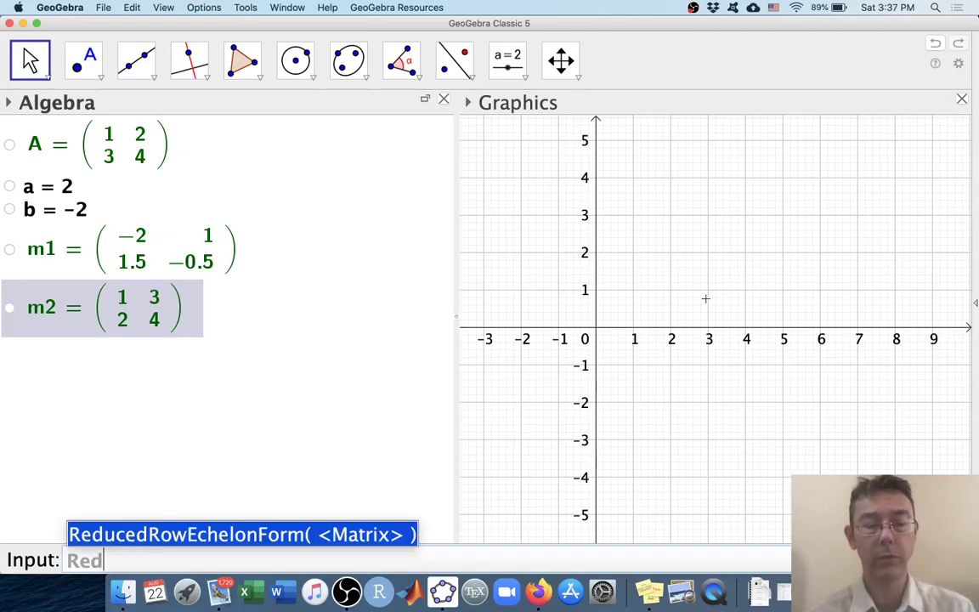
{"action": "type", "text": "uc"}
{"action": "key", "text": "Return"}
{"action": "type", "text": "A"}
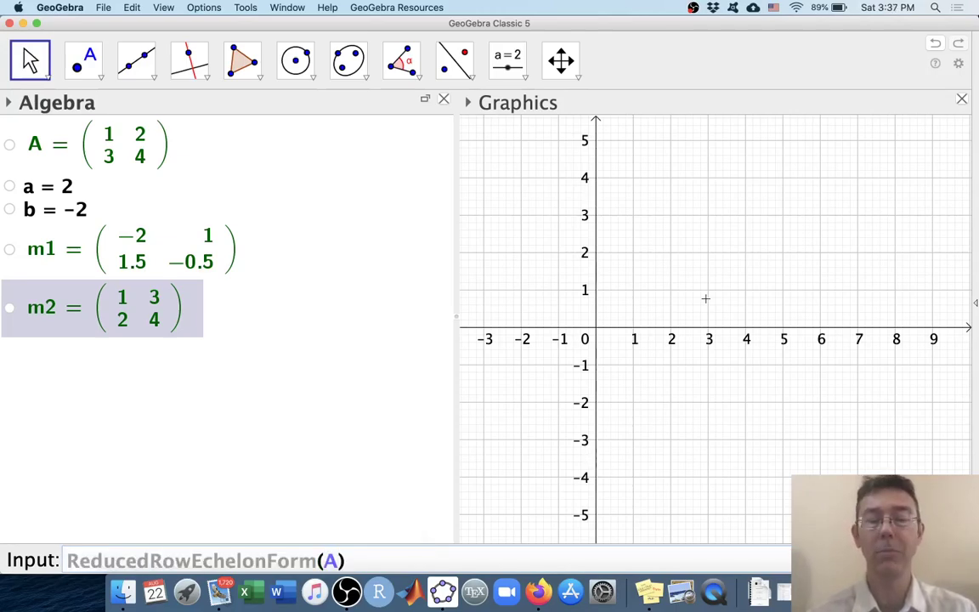
{"action": "key", "text": "Return"}
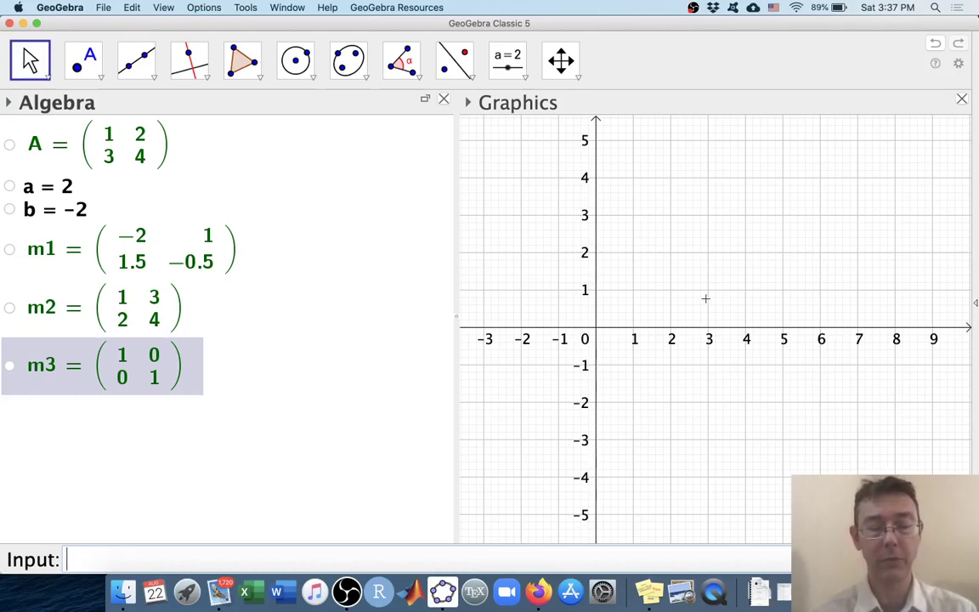
- Define B = {{5, 6}, {7, 8}} and compute A*B as m4 (rows 19, 22; 43, 50)
{"action": "type", "text": "B ="}
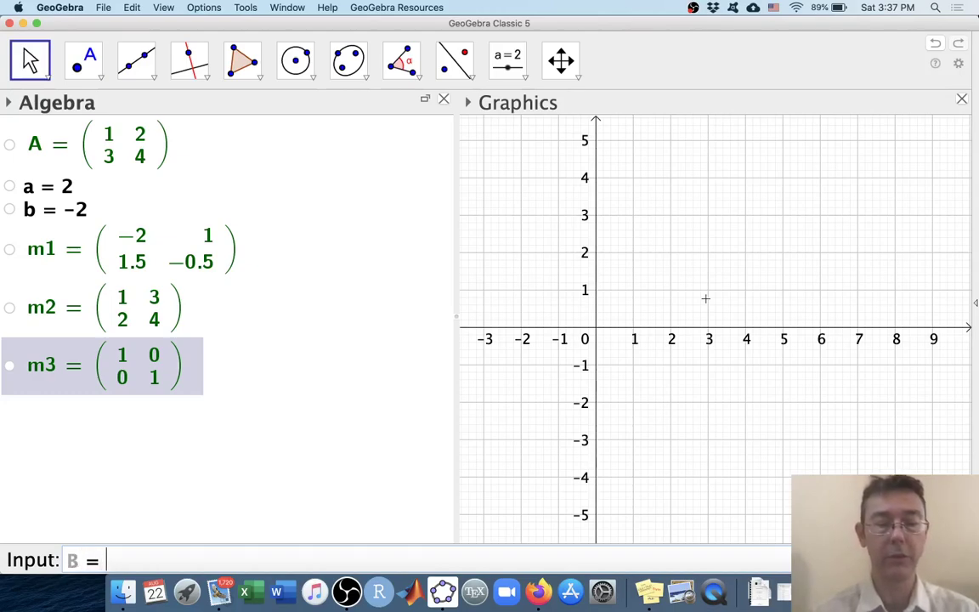
{"action": "type", "text": " {{5, "}
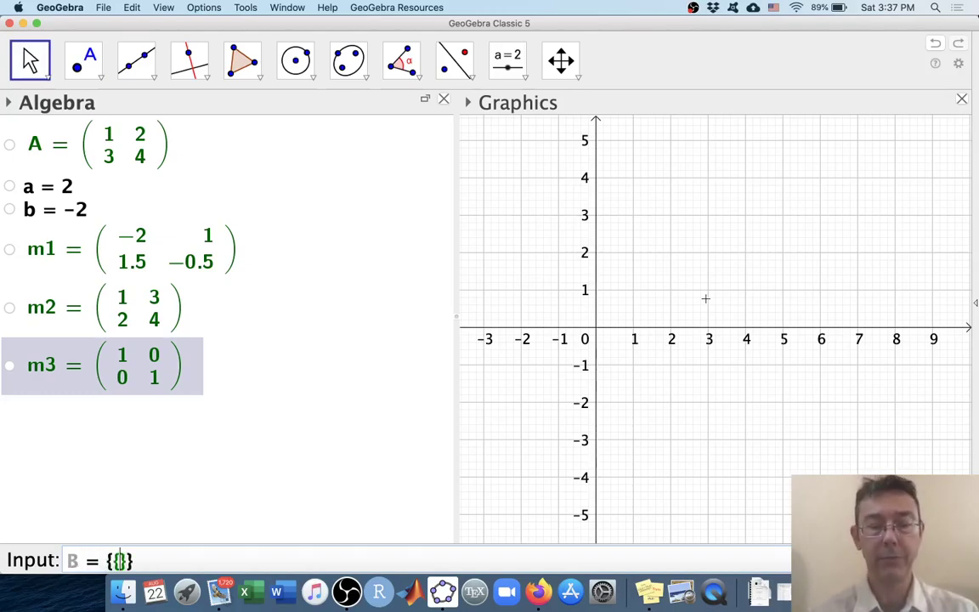
{"action": "type", "text": "6}, {"}
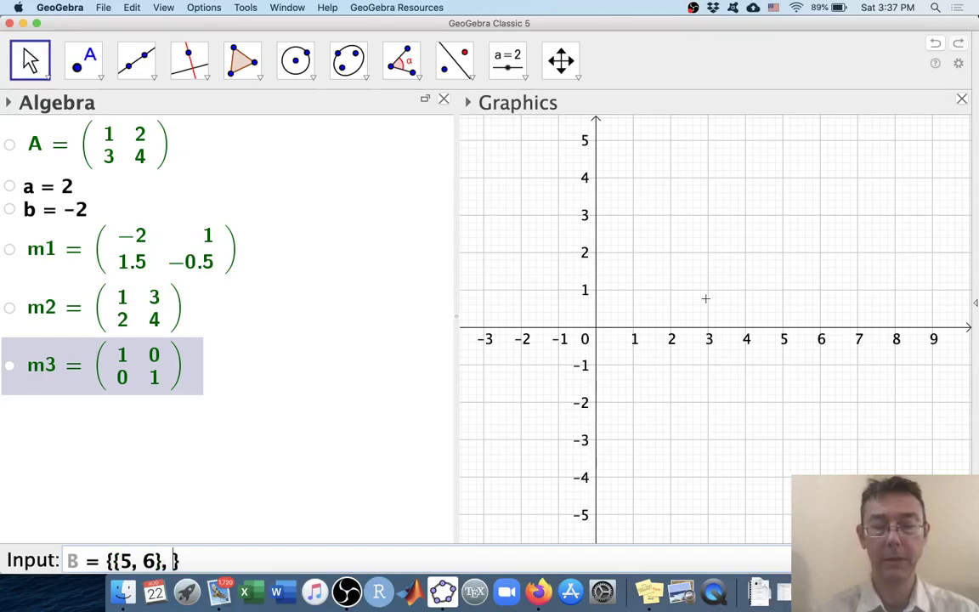
{"action": "type", "text": "7, 8"}
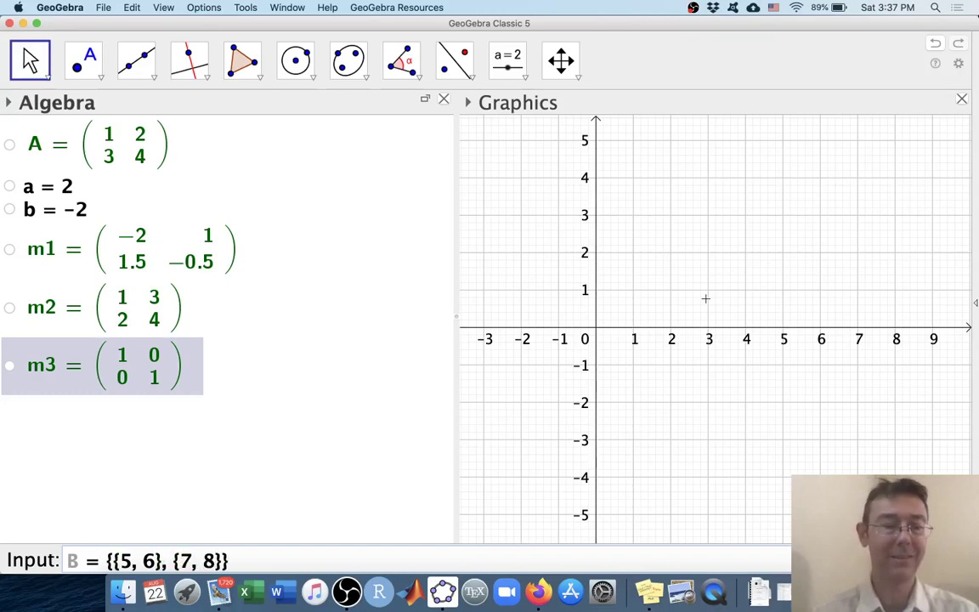
{"action": "key", "text": "Return"}
{"action": "type", "text": "A*"}
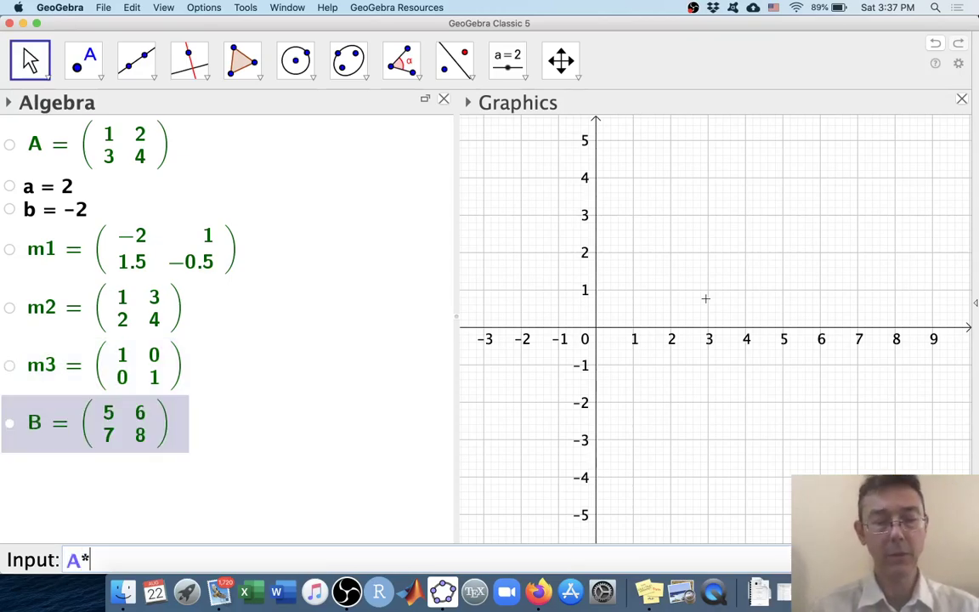
{"action": "type", "text": "B"}
{"action": "key", "text": "Return"}
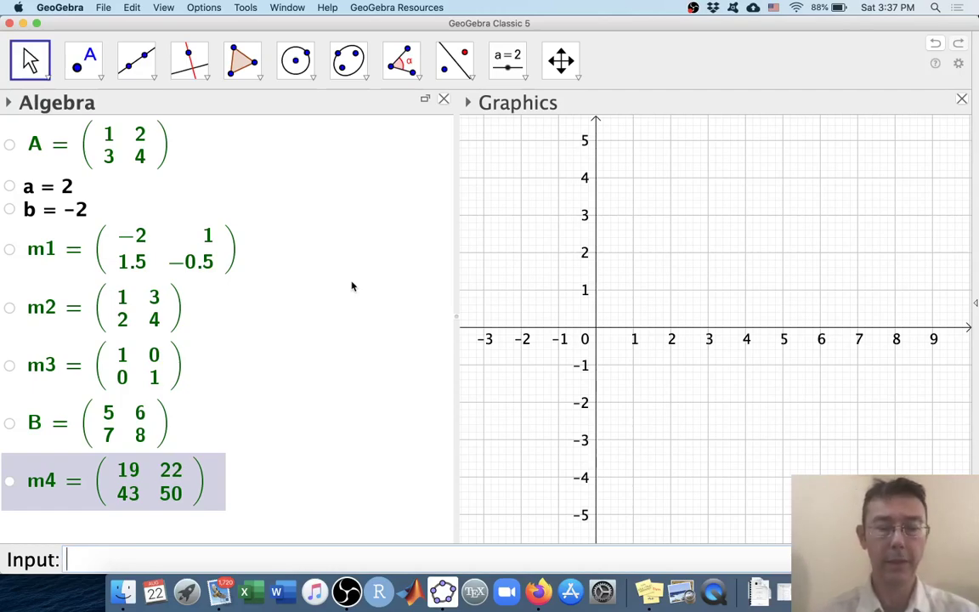
- Define column vector v = {{2}, {3}} and compute A*v as m5 = (8, 18)
{"action": "type", "text": "v = {{"}
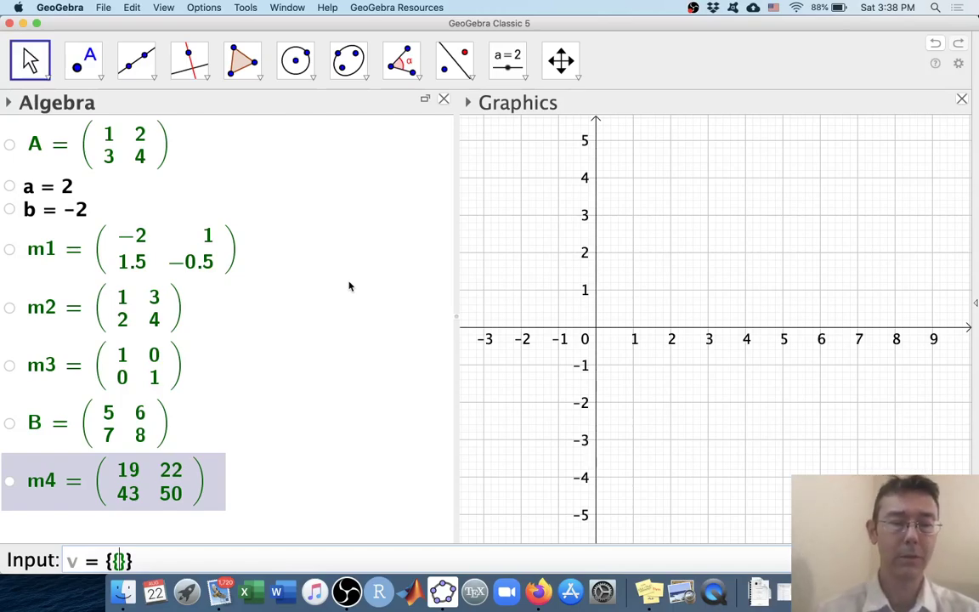
{"action": "type", "text": "2"}
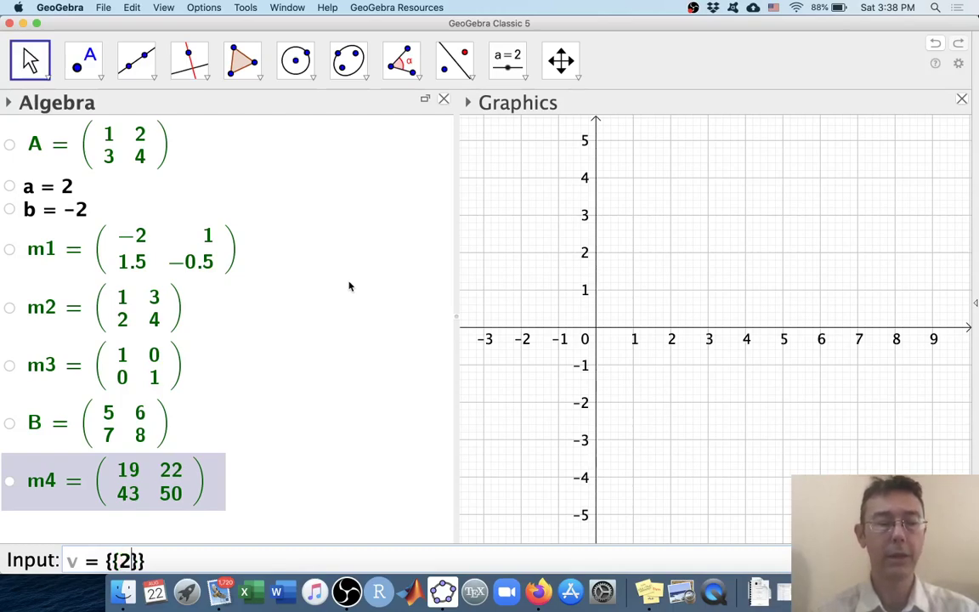
{"action": "type", "text": "}, "}
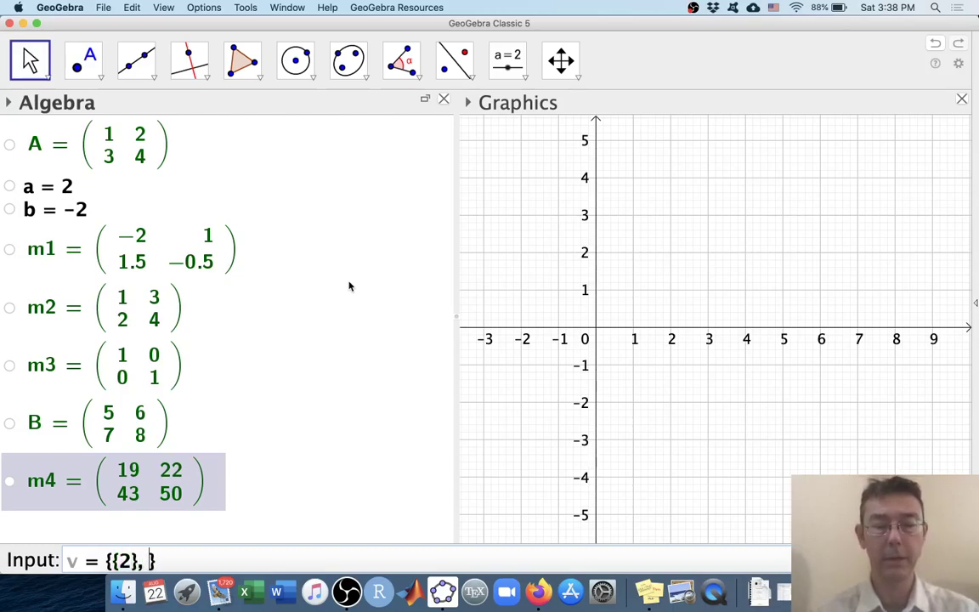
{"action": "type", "text": "{3"}
{"action": "key", "text": "Return"}
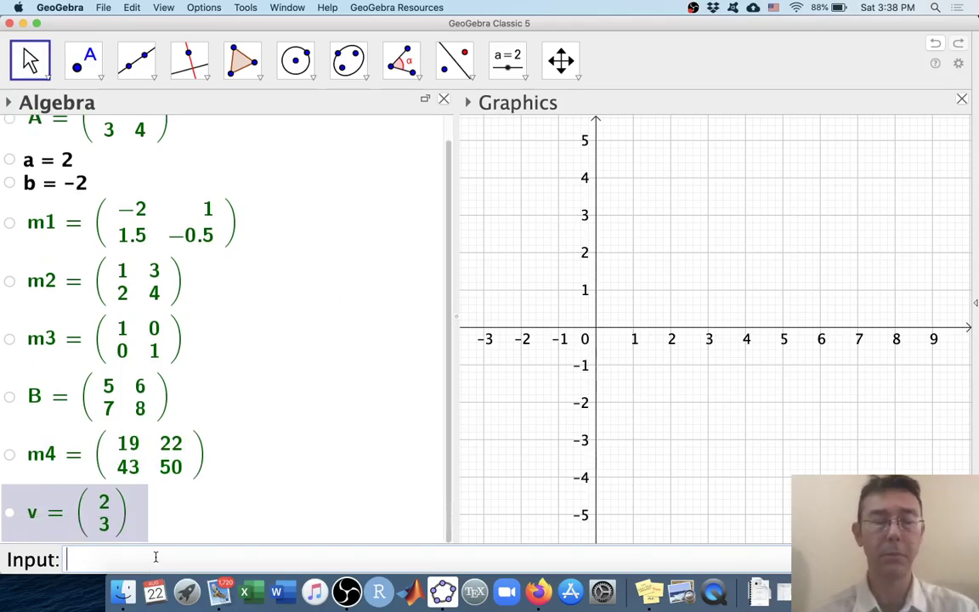
{"action": "type", "text": "A*v"}
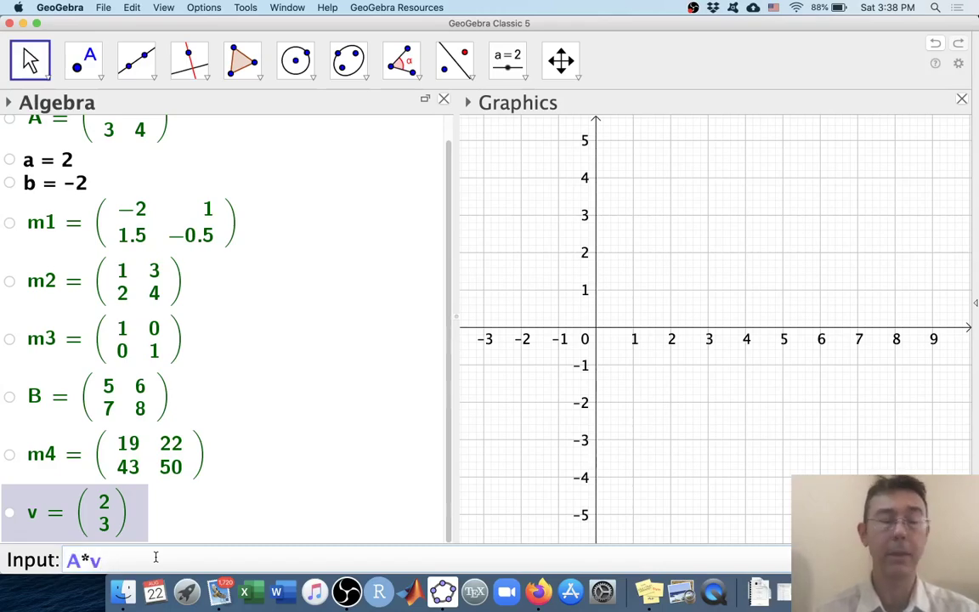
{"action": "key", "text": "Return"}
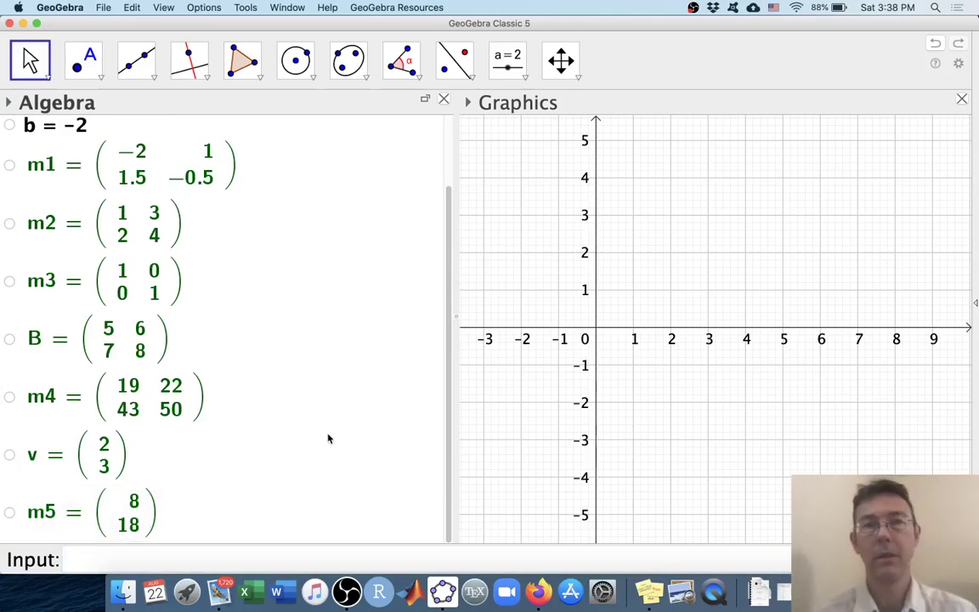
- Create w = Vector((2,3)) via the Vector autocomplete, drawn as an arrow from the origin
{"action": "left_click", "coordinate": [296, 557]}
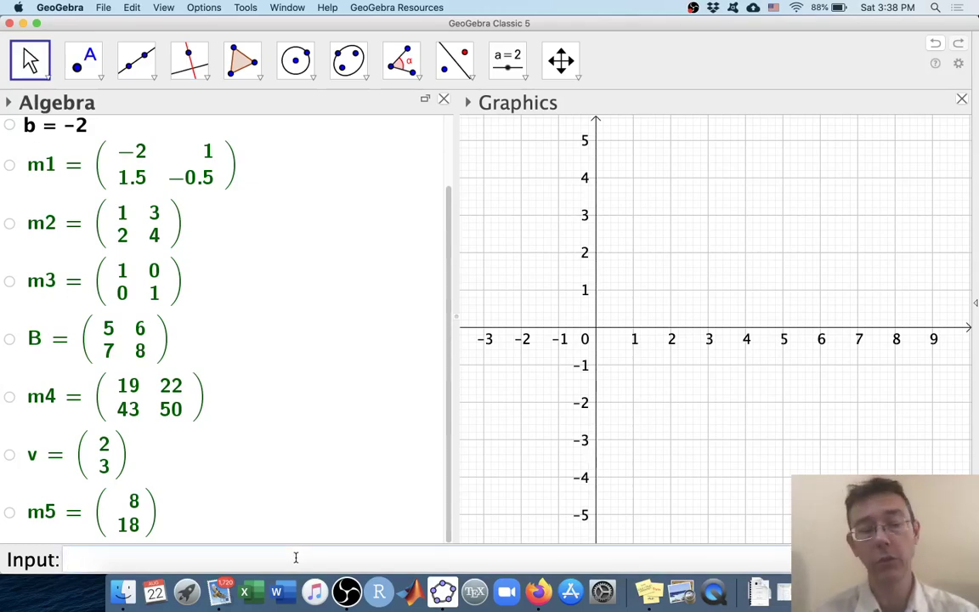
{"action": "type", "text": "vec"}
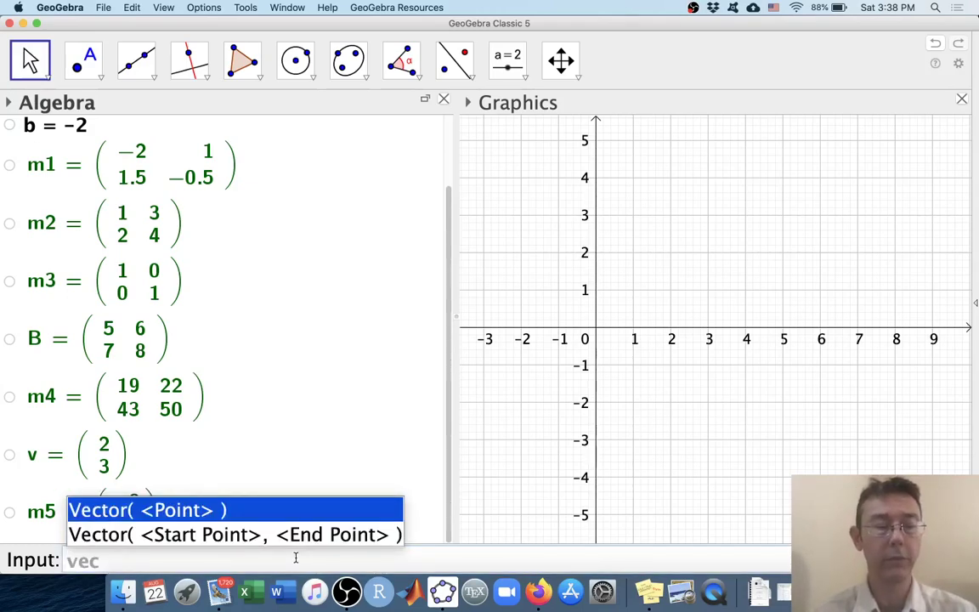
{"action": "key", "text": "BackSpace"}
{"action": "key", "text": "BackSpace"}
{"action": "key", "text": "BackSpace"}
{"action": "type", "text": "w"}
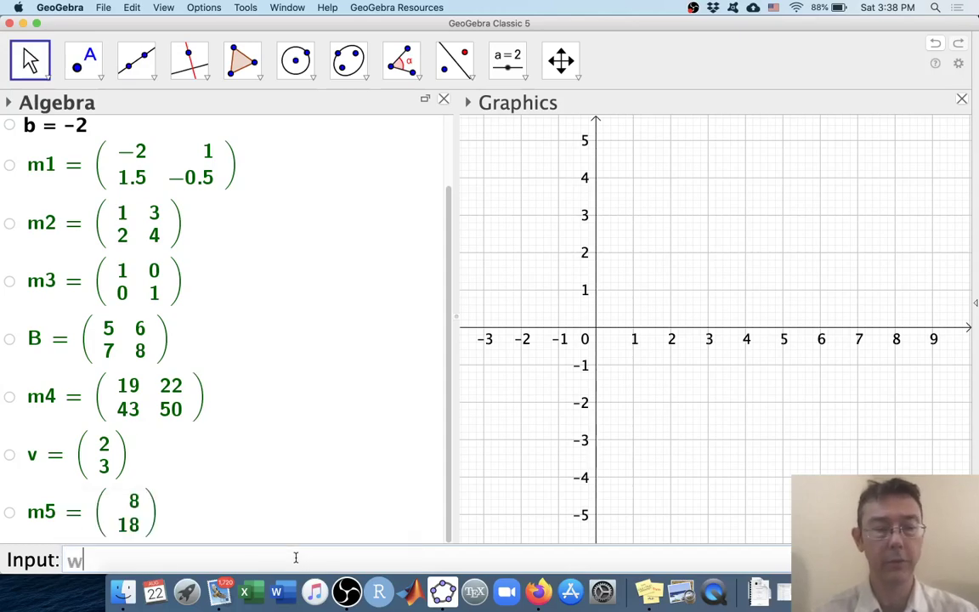
{"action": "type", "text": " = vecto"}
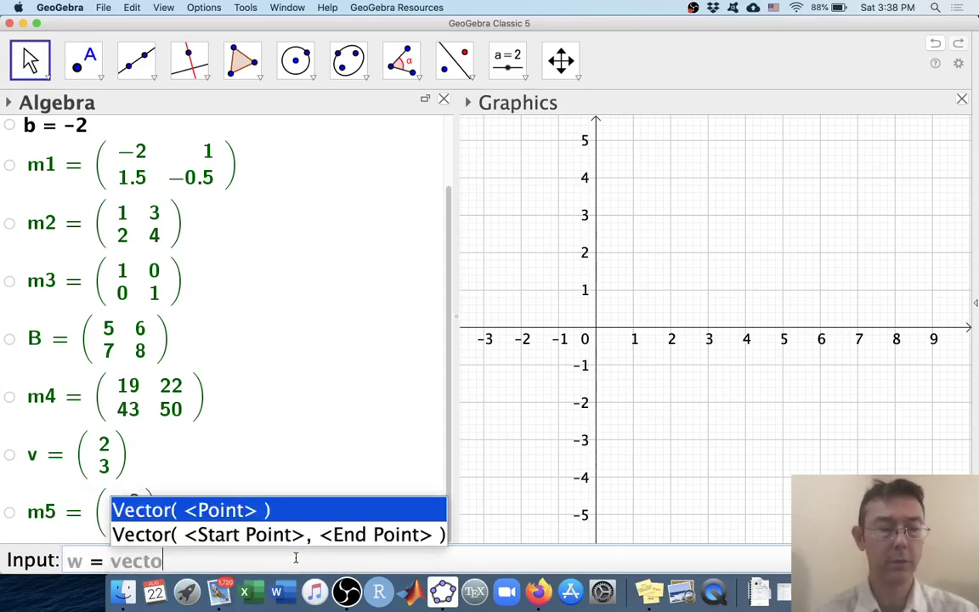
{"action": "key", "text": "Return"}
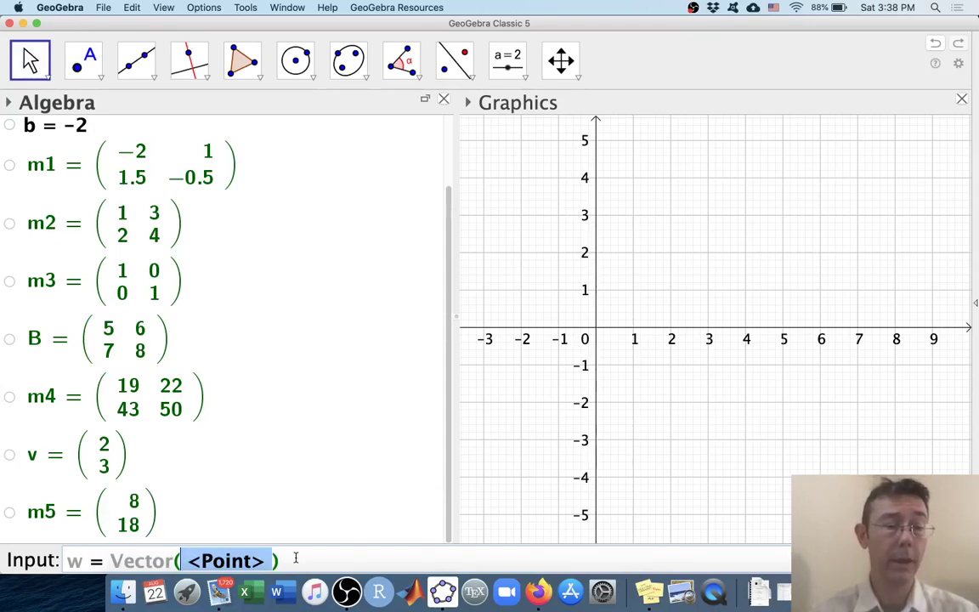
{"action": "key", "text": "BackSpace"}
{"action": "type", "text": "("}
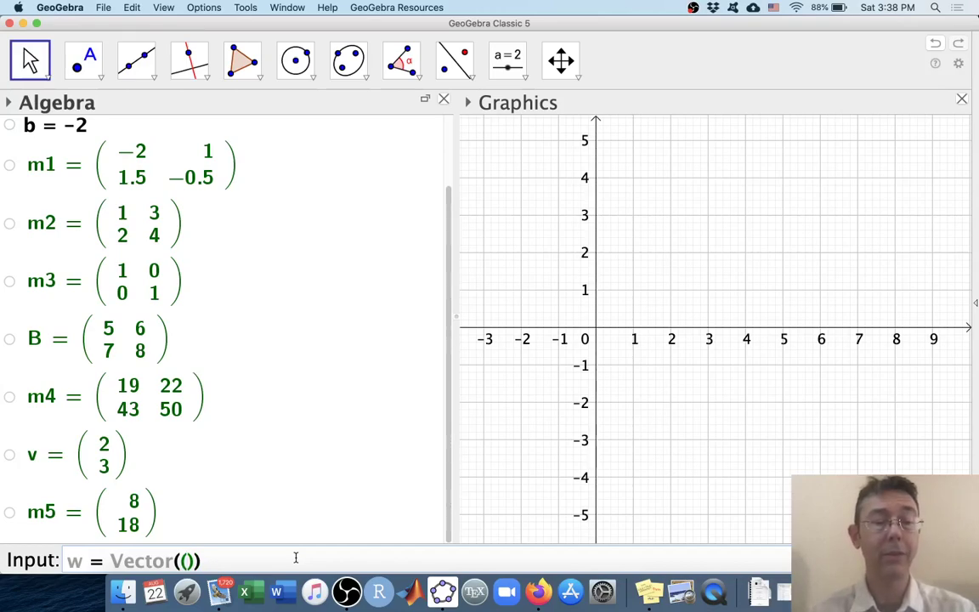
{"action": "type", "text": "2,3"}
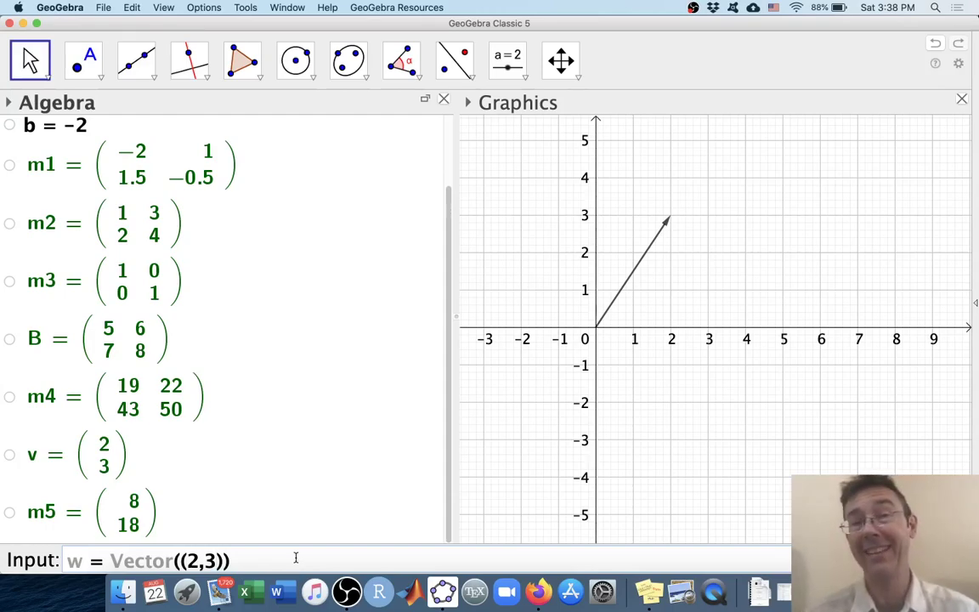
{"action": "key", "text": "Return"}
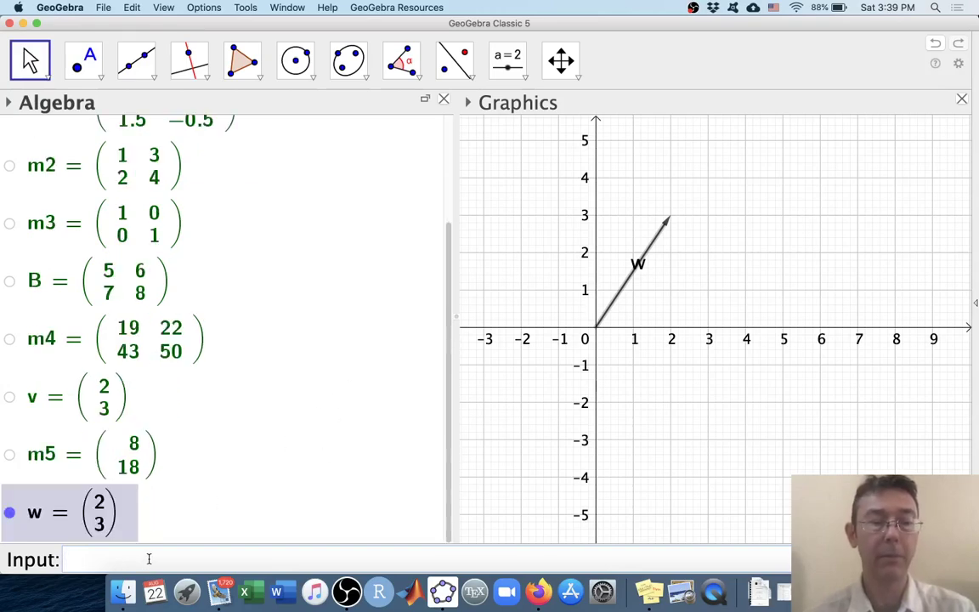
- Enter A*w to produce the point C = (8, 18)
{"action": "type", "text": "A*"}
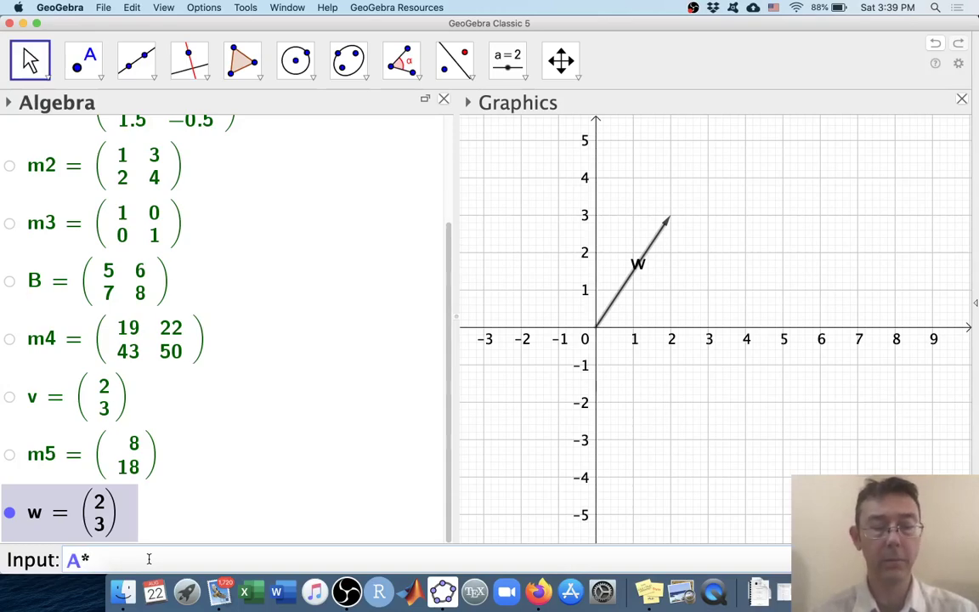
{"action": "type", "text": "w"}
{"action": "key", "text": "Return"}
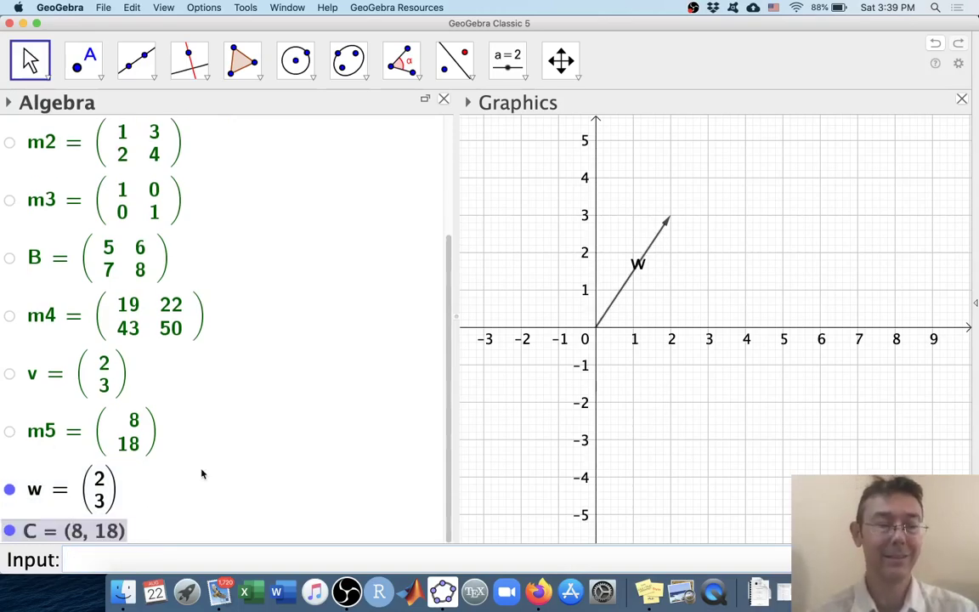